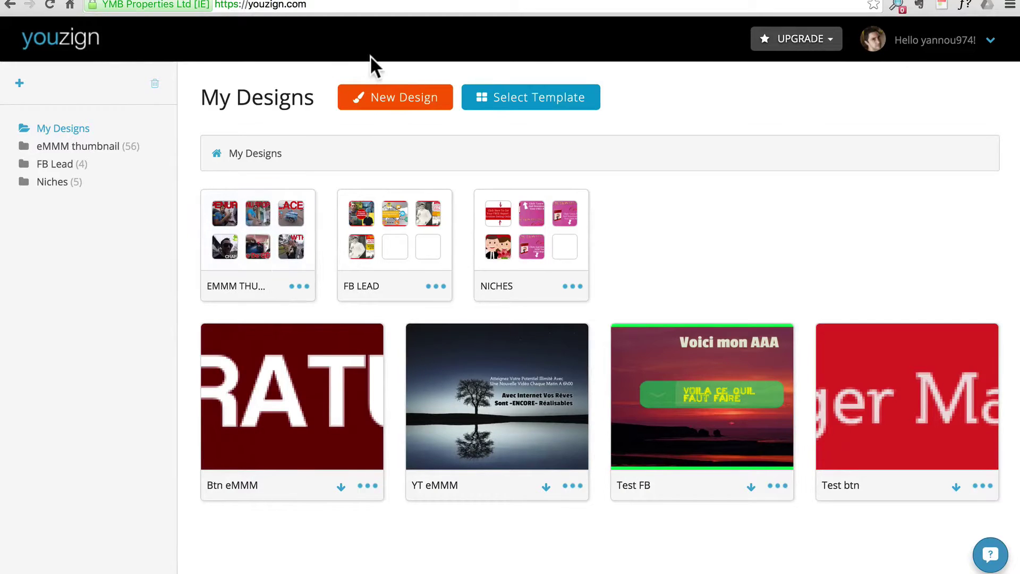
{"action": "left_click", "coordinate": [378, 109]}
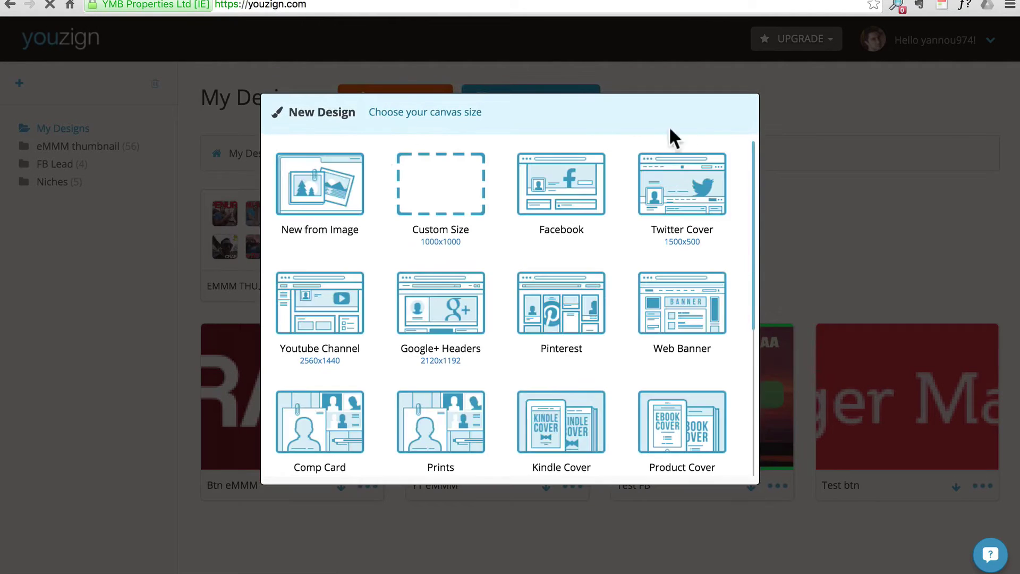
{"action": "left_click", "coordinate": [802, 199]}
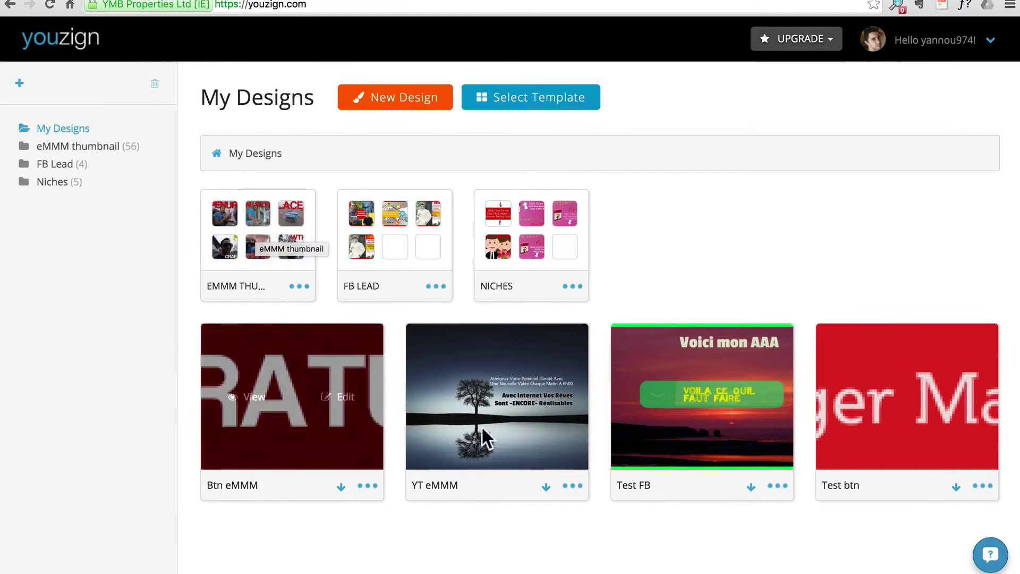
{"action": "mouse_move", "coordinate": [507, 428]}
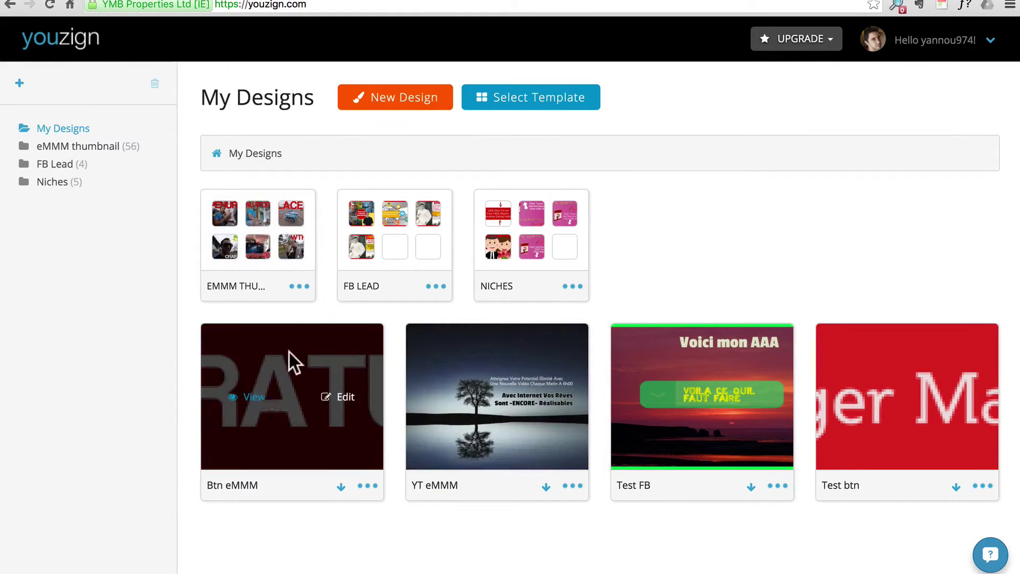
Start a new custom-size design without loading the unsaved work, and set the canvas to 1280 px wide by 720 px high
{"action": "left_click", "coordinate": [372, 99]}
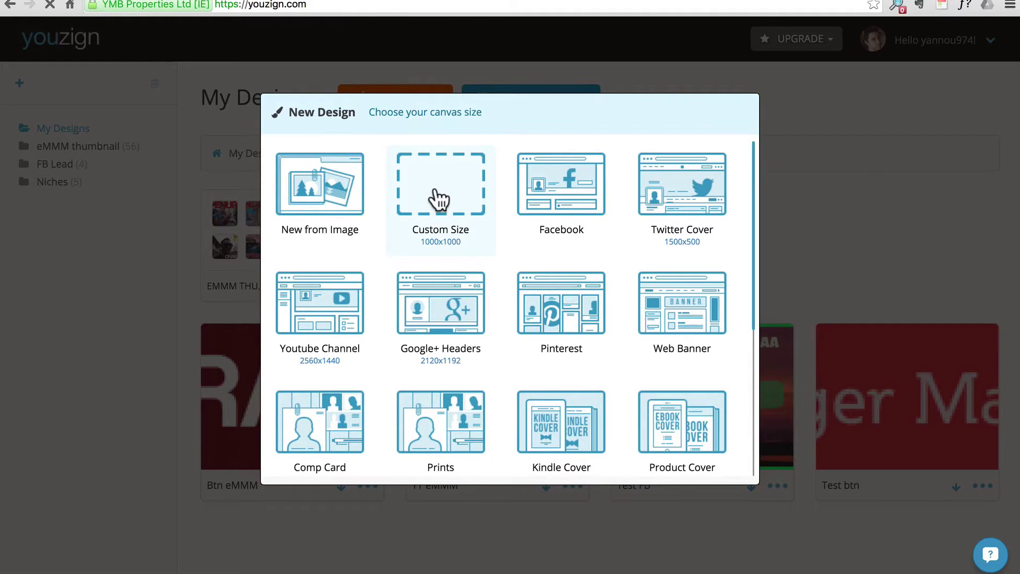
{"action": "left_click", "coordinate": [439, 201]}
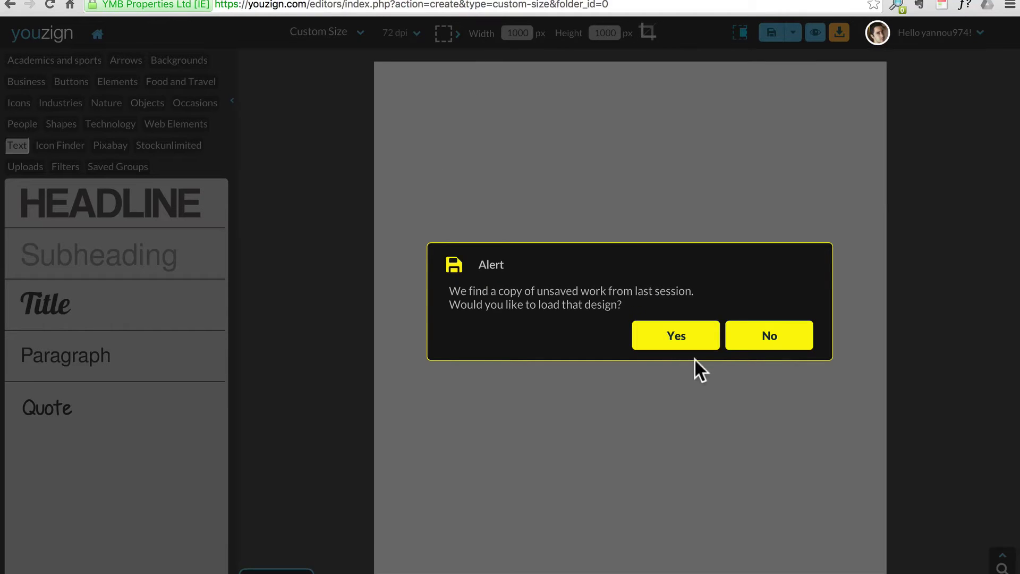
{"action": "left_click", "coordinate": [767, 342]}
{"action": "double_click", "coordinate": [514, 37]}
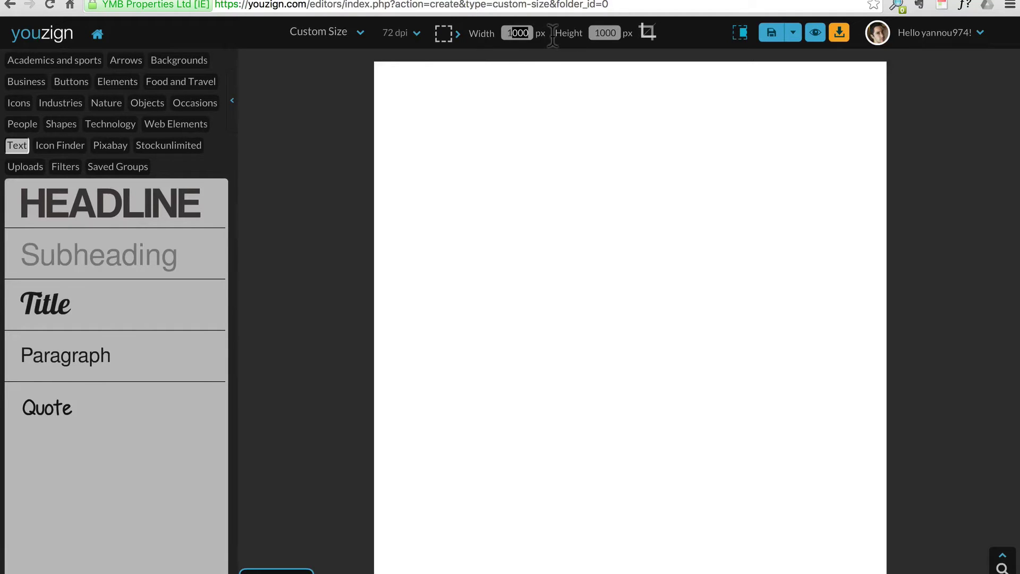
{"action": "type", "text": "128"}
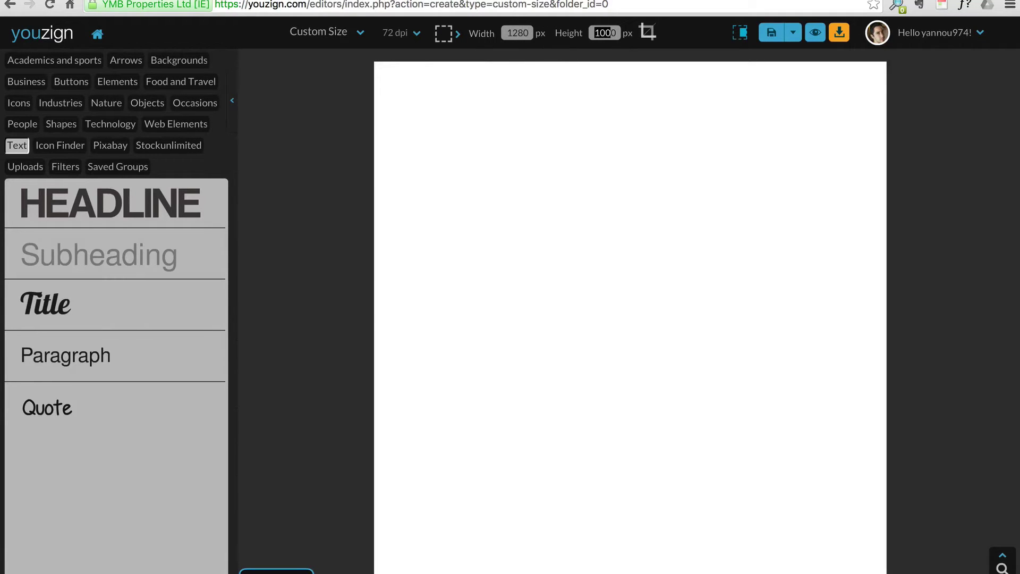
{"action": "type", "text": "720"}
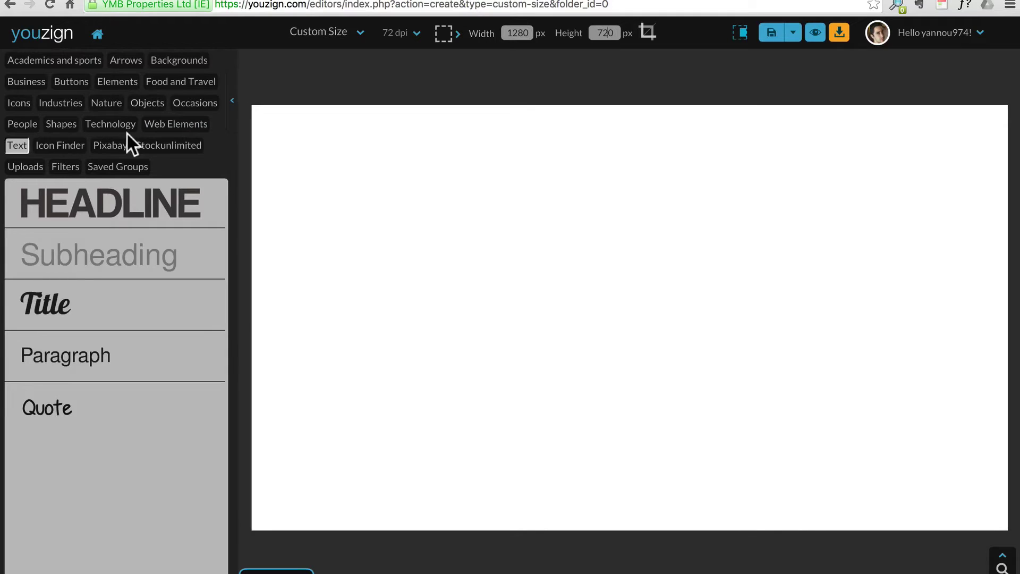
Add the uploaded photo of the man in the red T-shirt by the river and fit it to the full canvas
{"action": "left_click", "coordinate": [21, 168]}
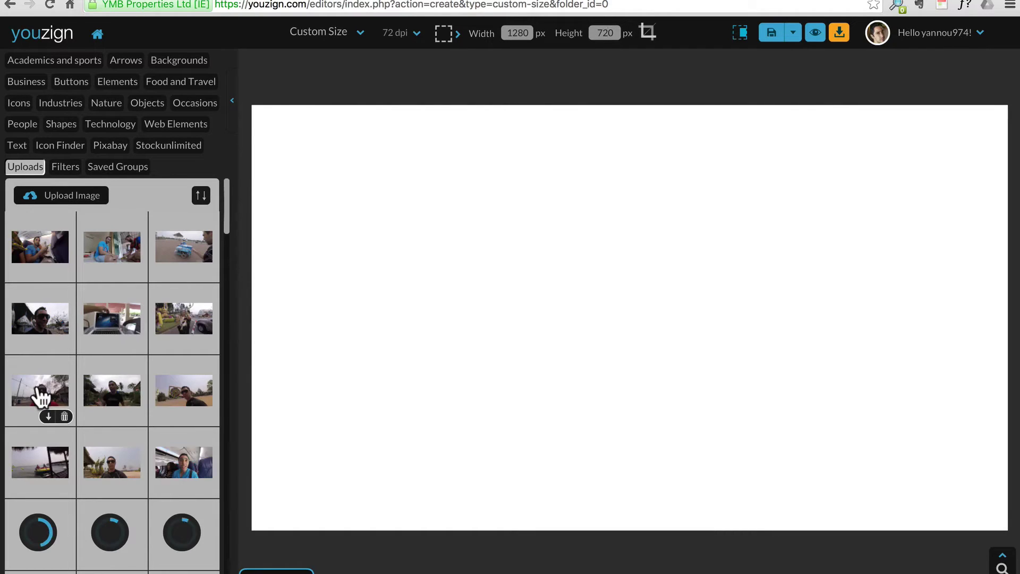
{"action": "left_click", "coordinate": [39, 396]}
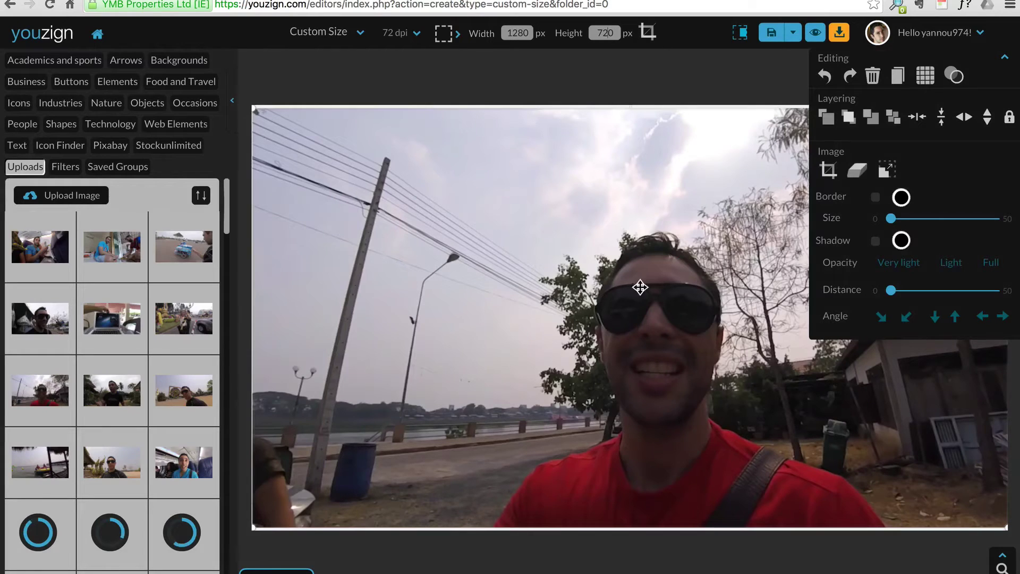
{"action": "left_click", "coordinate": [892, 173]}
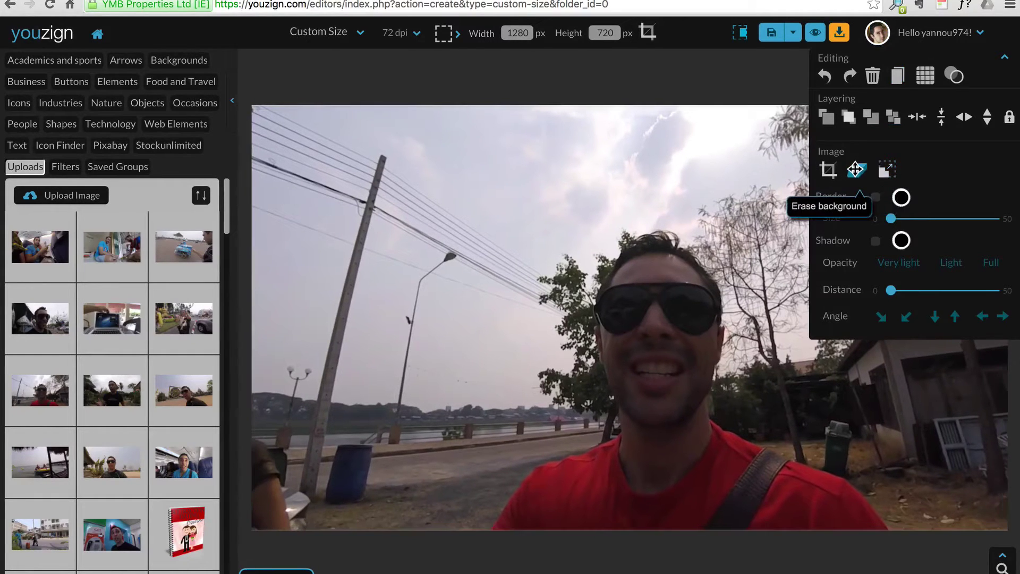
Open background erasing for the photo and mark the man's head and torso as the area to keep
{"action": "left_click", "coordinate": [856, 169]}
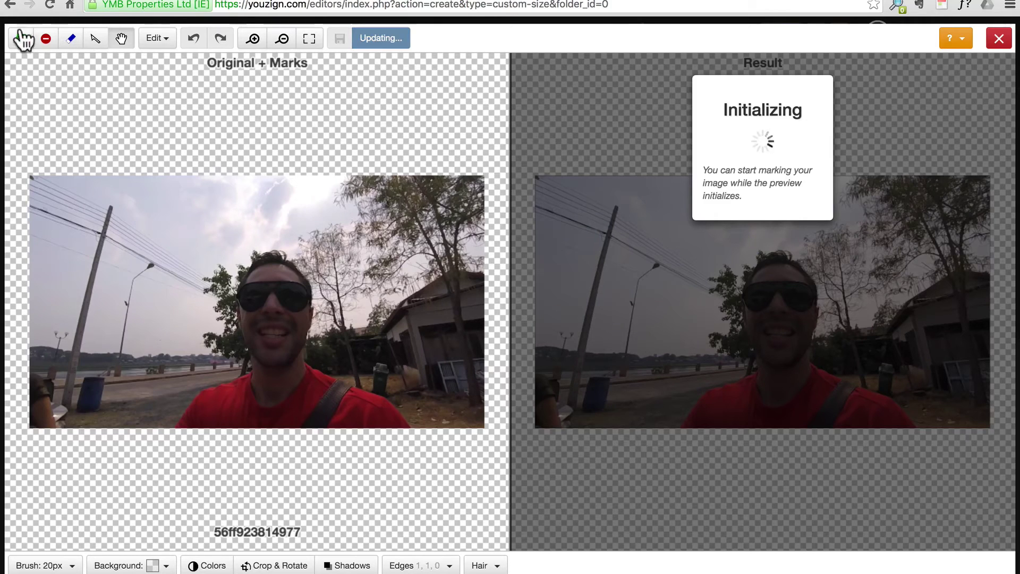
{"action": "left_click", "coordinate": [21, 38]}
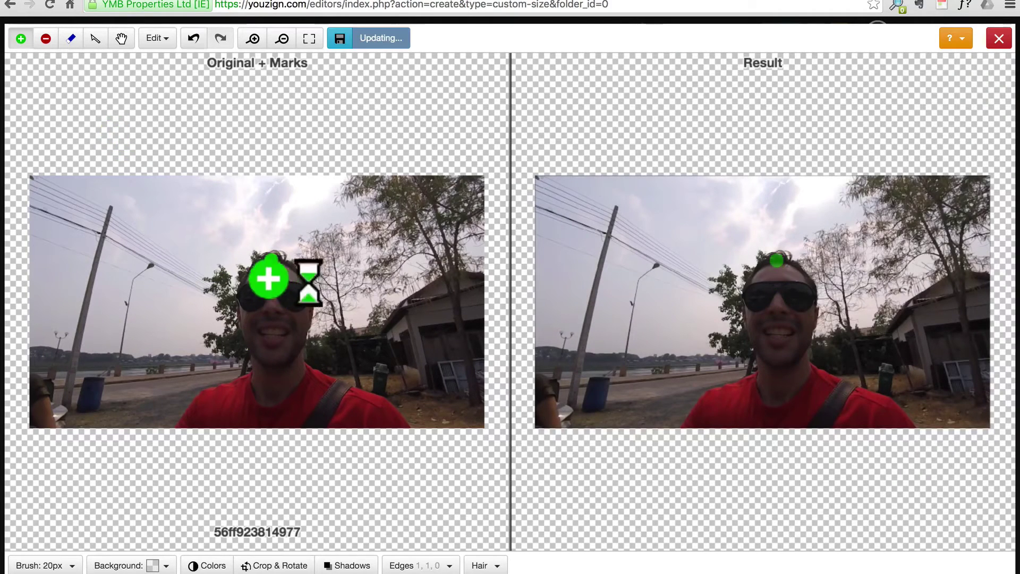
{"action": "mouse_move", "coordinate": [271, 257]}
{"action": "left_mouse_down"}
{"action": "mouse_move", "coordinate": [264, 417]}
{"action": "mouse_move", "coordinate": [325, 407]}
{"action": "mouse_move", "coordinate": [238, 402]}
{"action": "left_mouse_up"}
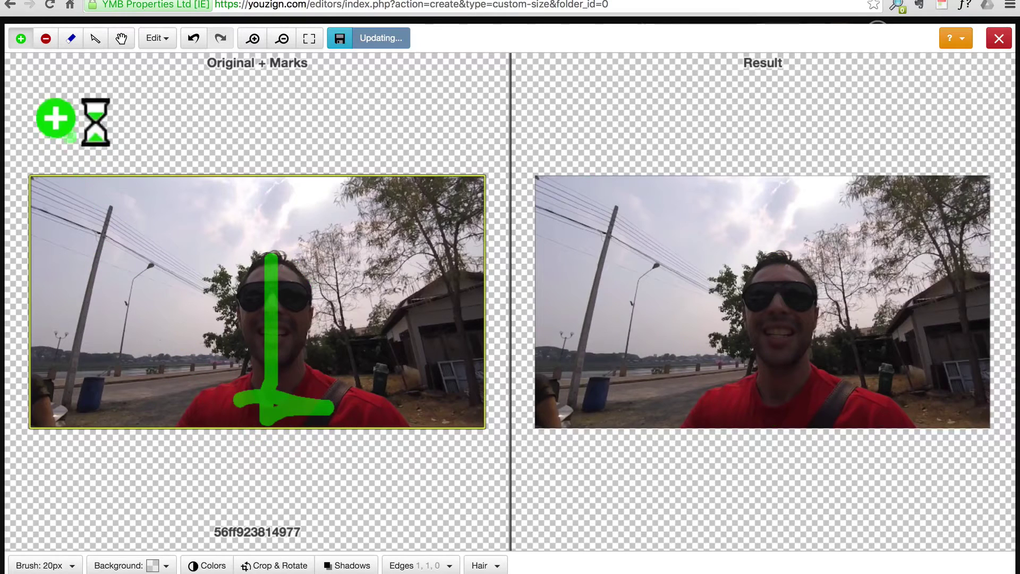
Mark the sky, trees, house and remaining spots around the head as background to remove, and apply the cutout
{"action": "left_click", "coordinate": [45, 38]}
{"action": "left_click", "coordinate": [121, 38]}
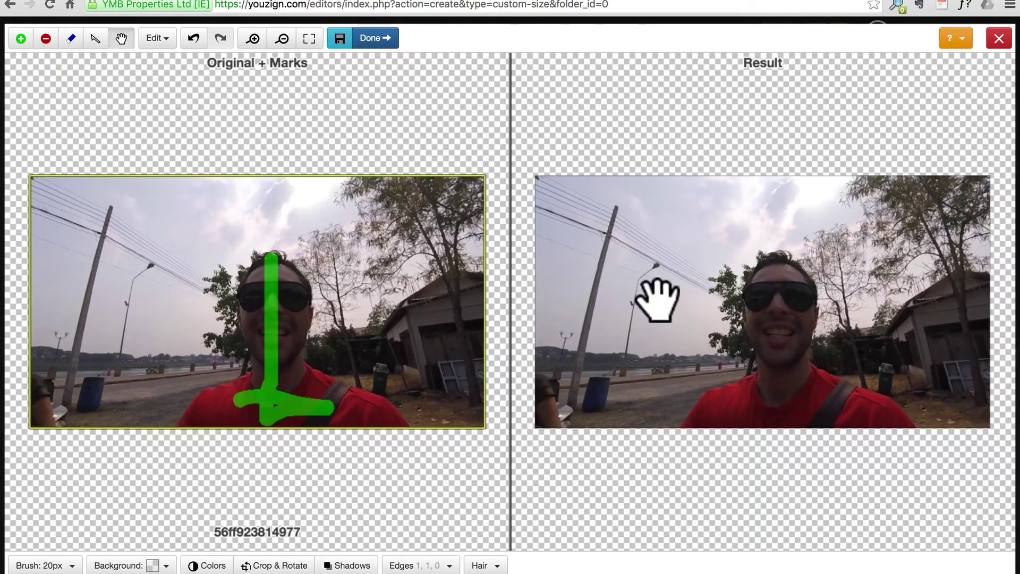
{"action": "key", "text": "r"}
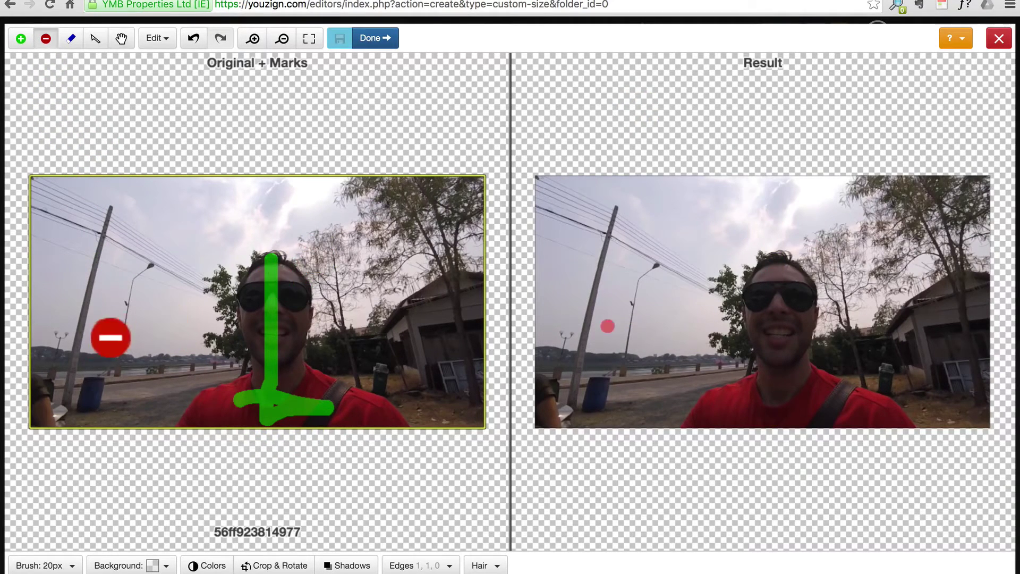
{"action": "mouse_move", "coordinate": [82, 354]}
{"action": "left_mouse_down"}
{"action": "mouse_move", "coordinate": [111, 280]}
{"action": "mouse_move", "coordinate": [347, 224]}
{"action": "mouse_move", "coordinate": [406, 283]}
{"action": "mouse_move", "coordinate": [423, 332]}
{"action": "left_mouse_up"}
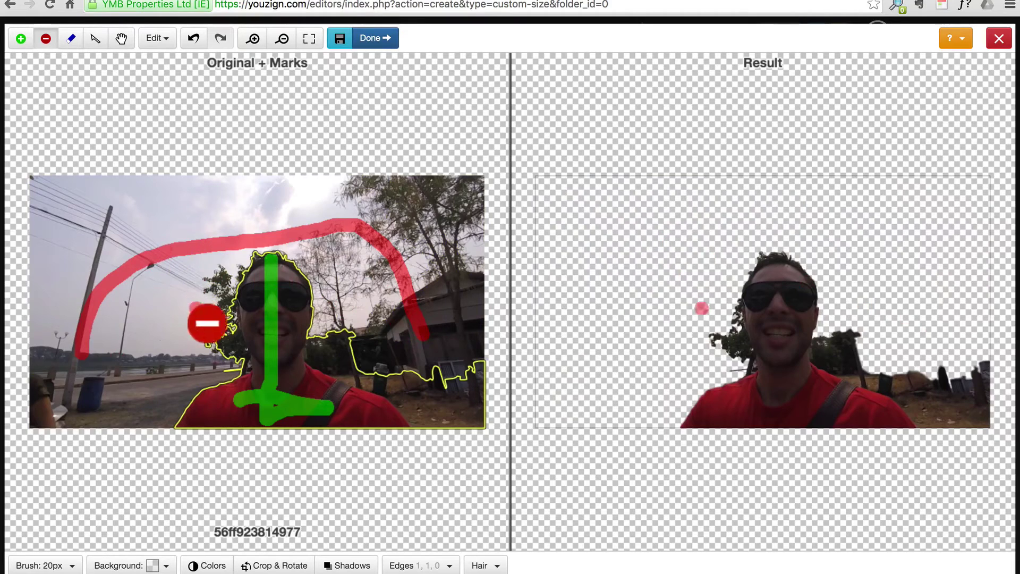
{"action": "left_click", "coordinate": [232, 339]}
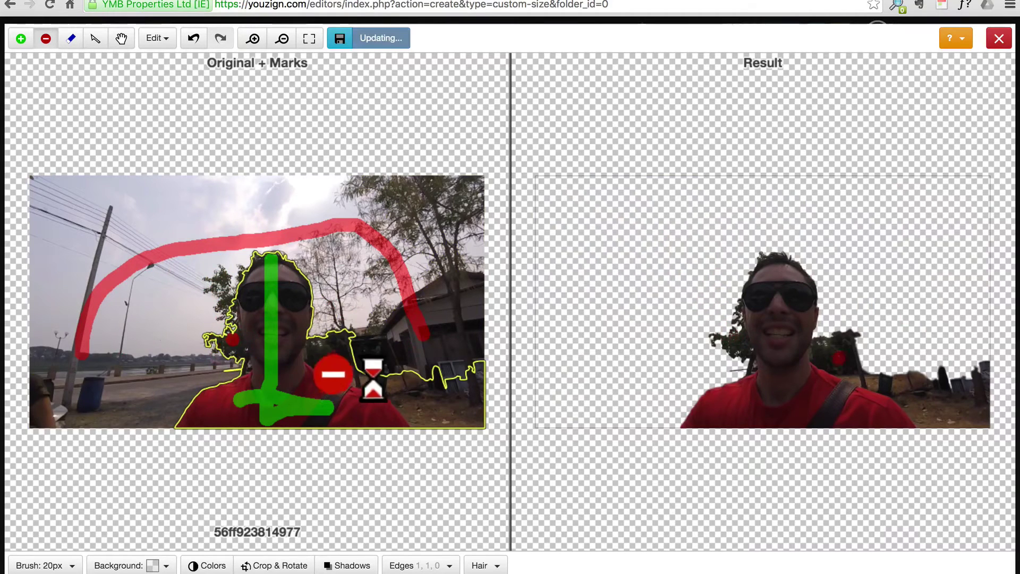
{"action": "left_click", "coordinate": [314, 339]}
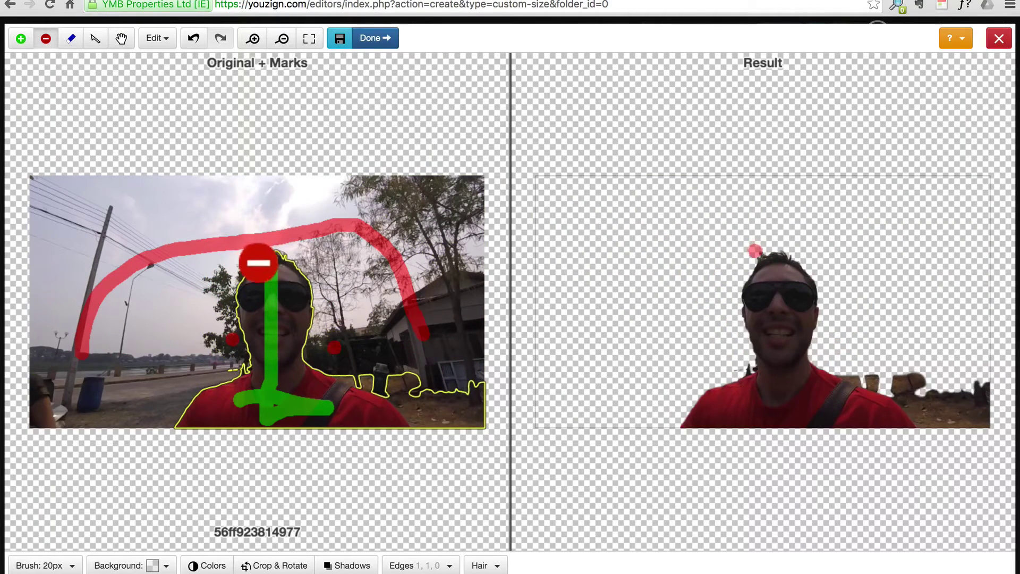
{"action": "left_click", "coordinate": [248, 271]}
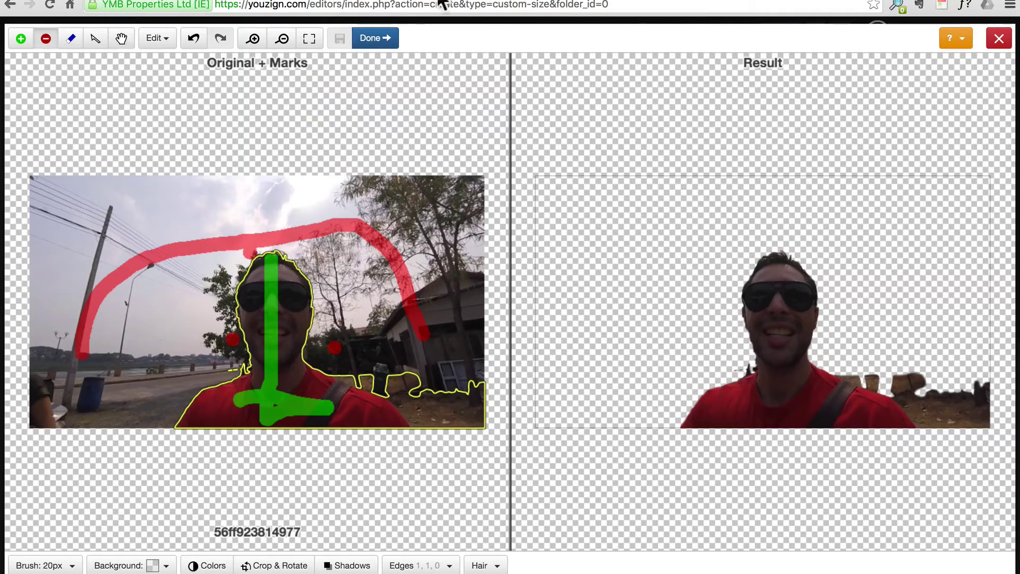
{"action": "left_click", "coordinate": [367, 42]}
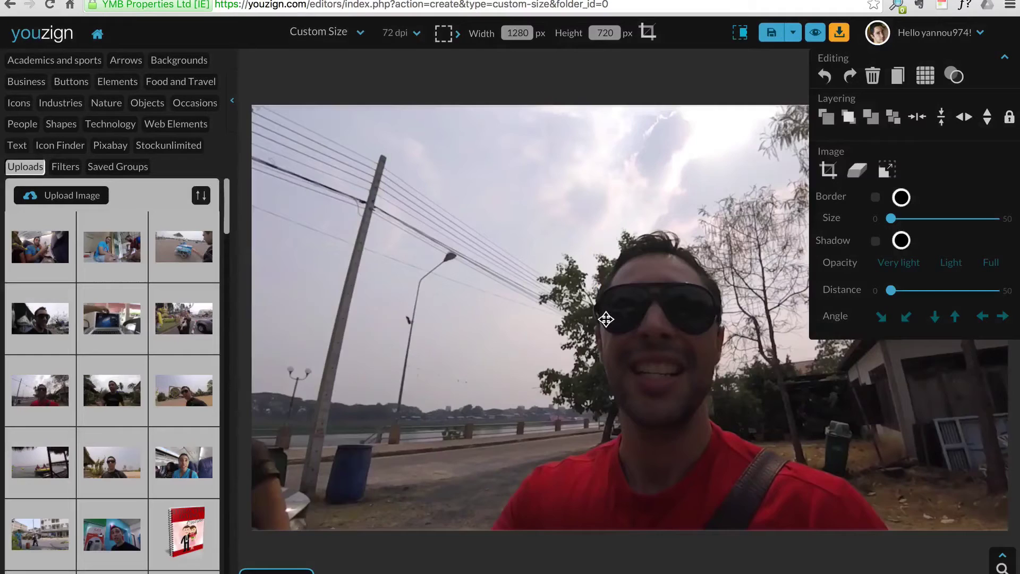
Move the original photo down and to the right, and shift the cutout of the man up and to the left
{"action": "left_click_drag", "start_coordinate": [605, 318], "coordinate": [731, 490]}
{"action": "left_click", "coordinate": [644, 246]}
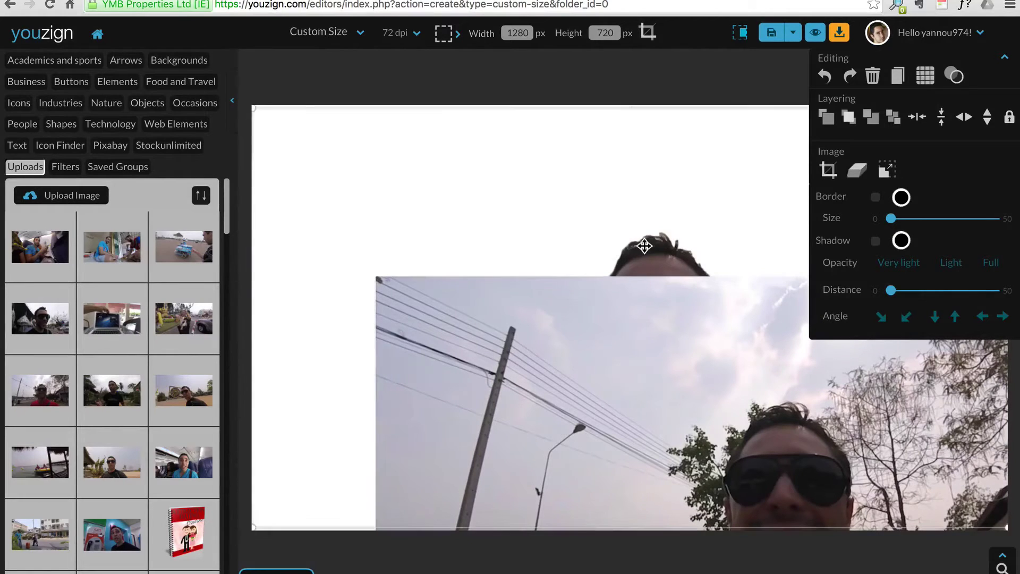
{"action": "left_click_drag", "start_coordinate": [644, 245], "coordinate": [509, 190]}
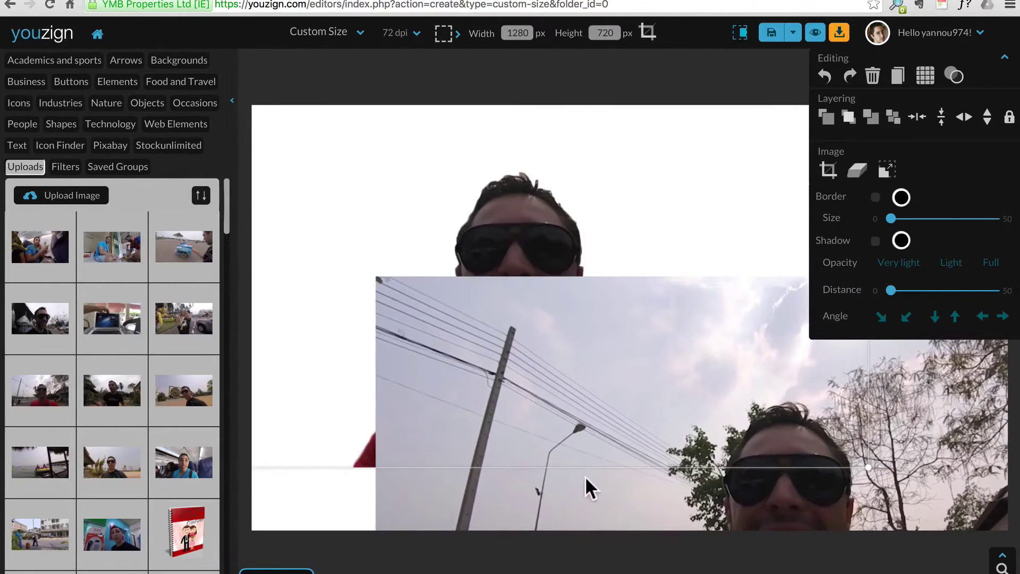
Fit the original photo to the full canvas, and realign the cutout over it by fitting it to the canvas too
{"action": "left_click", "coordinate": [605, 479]}
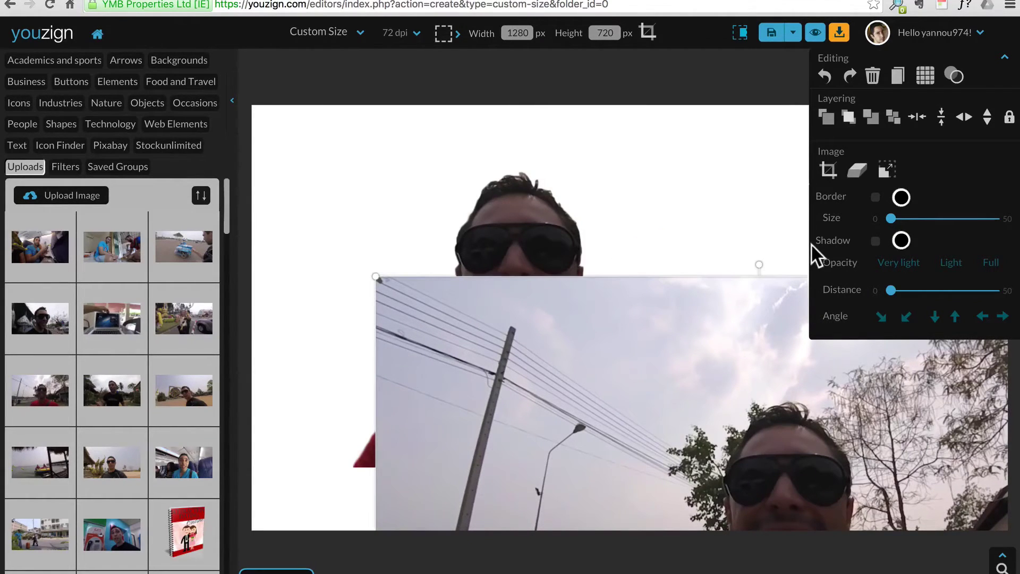
{"action": "left_click", "coordinate": [884, 170]}
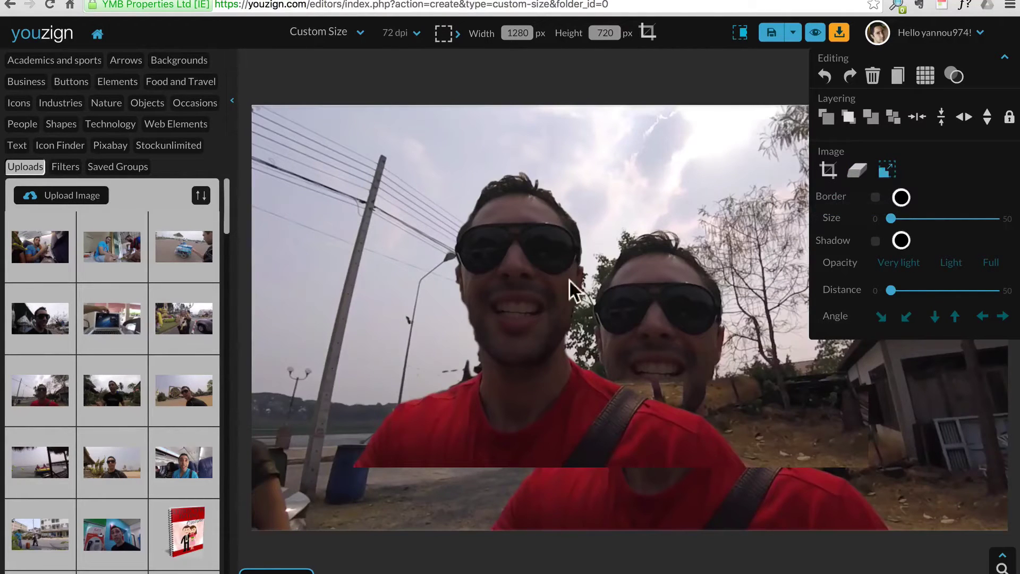
{"action": "left_click", "coordinate": [515, 307]}
{"action": "left_click_drag", "start_coordinate": [515, 307], "coordinate": [581, 360]}
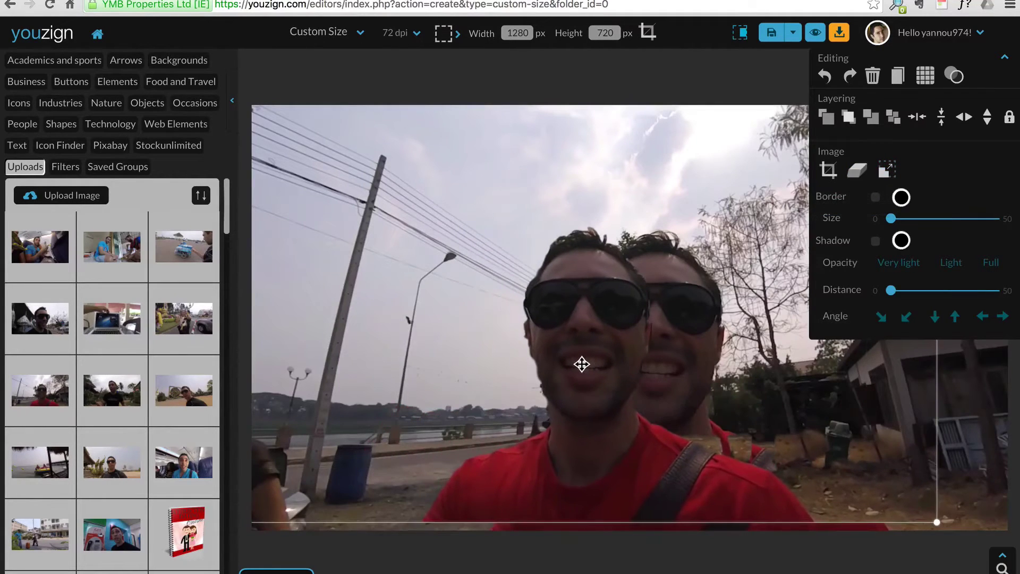
{"action": "left_click", "coordinate": [885, 170]}
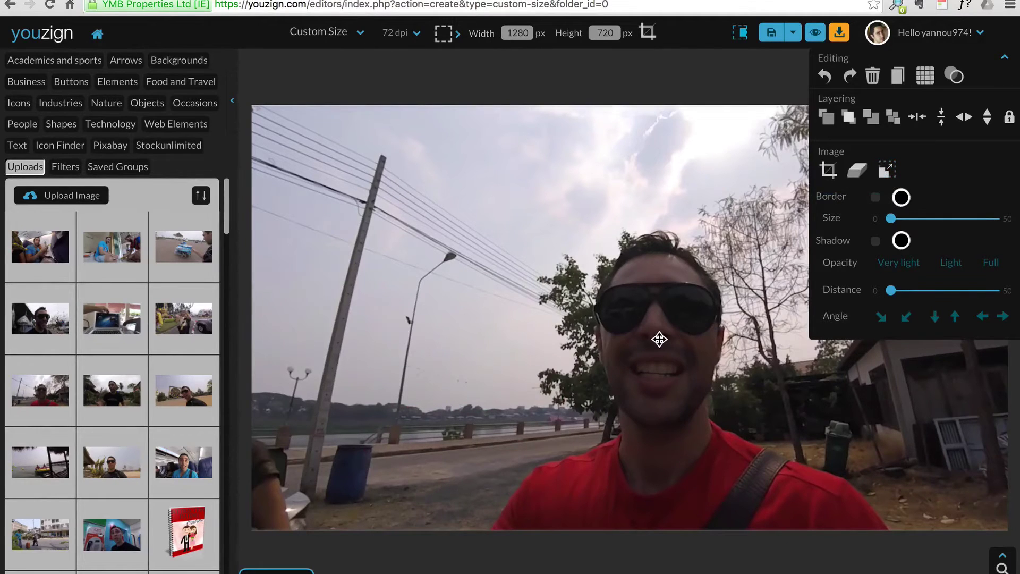
Add a headline text element to the canvas and replace its text with "TEXTE"
{"action": "left_click", "coordinate": [16, 147]}
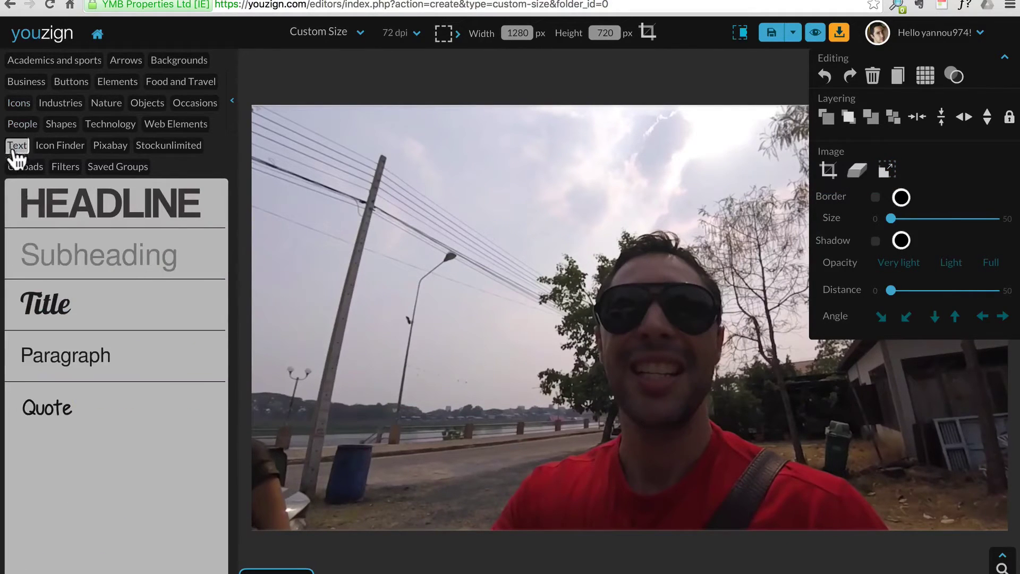
{"action": "left_click", "coordinate": [37, 218]}
{"action": "double_click", "coordinate": [465, 316]}
{"action": "type", "text": "TEXTE"}
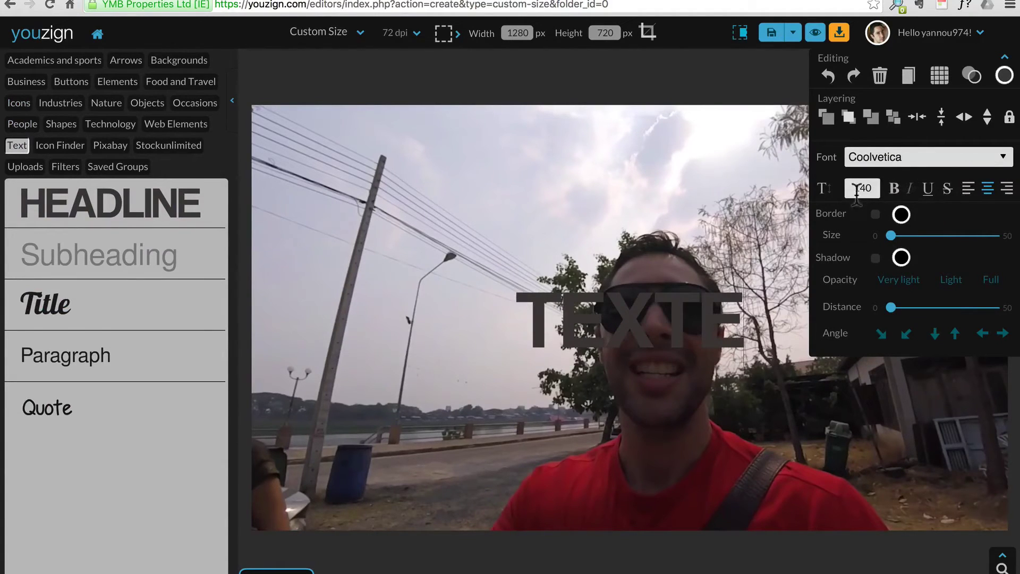
Set the "TEXTE" headline's font size to 333 and move it up so it overlaps the man's forehead
{"action": "double_click", "coordinate": [857, 189]}
{"action": "type", "text": "222"}
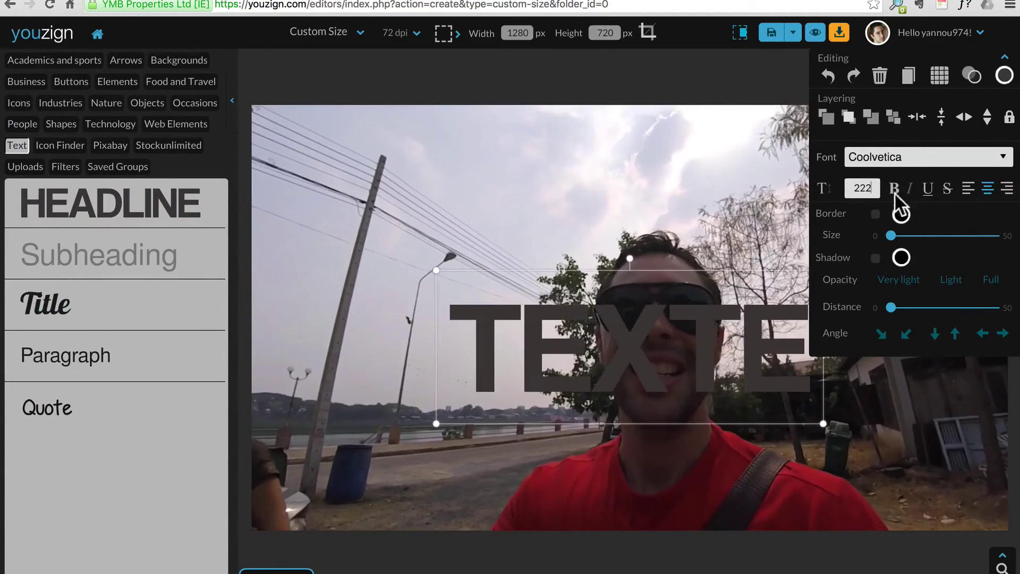
{"action": "key", "text": "ctrl+a"}
{"action": "type", "text": "333"}
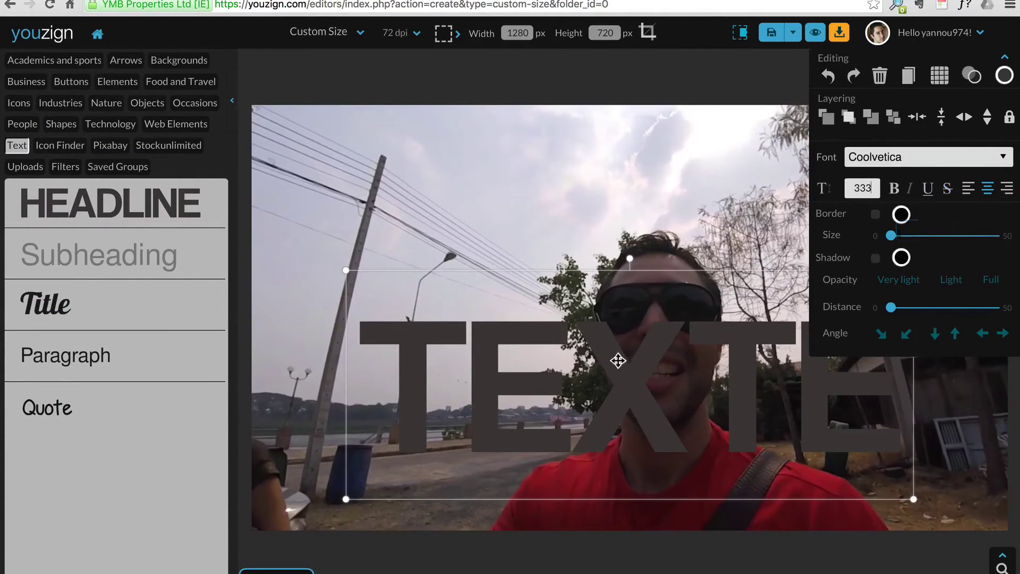
{"action": "left_click_drag", "start_coordinate": [618, 361], "coordinate": [632, 223]}
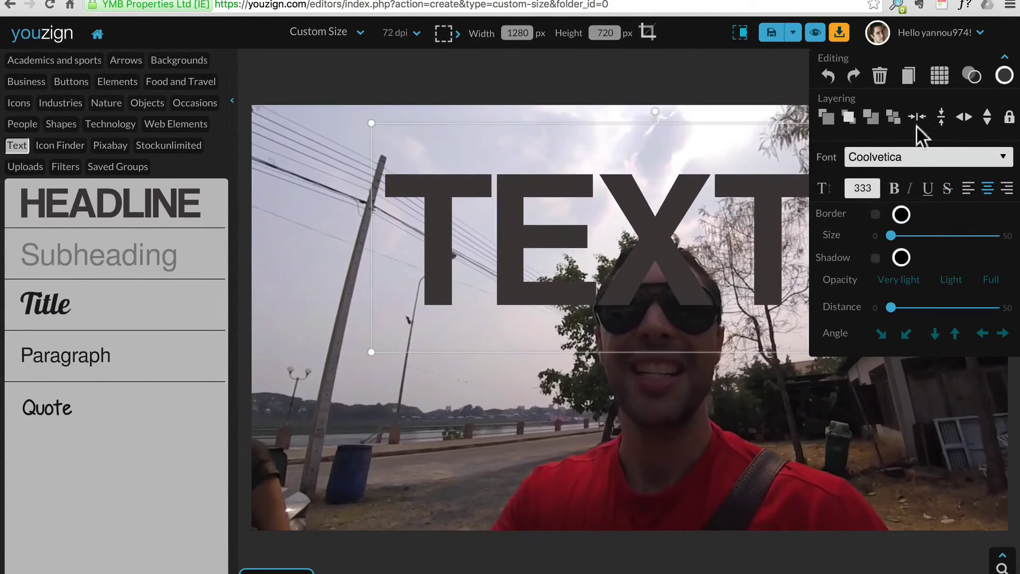
Colour the "TEXTE" headline red and send it backward in the layer order
{"action": "left_click", "coordinate": [1004, 75]}
{"action": "left_click", "coordinate": [888, 155]}
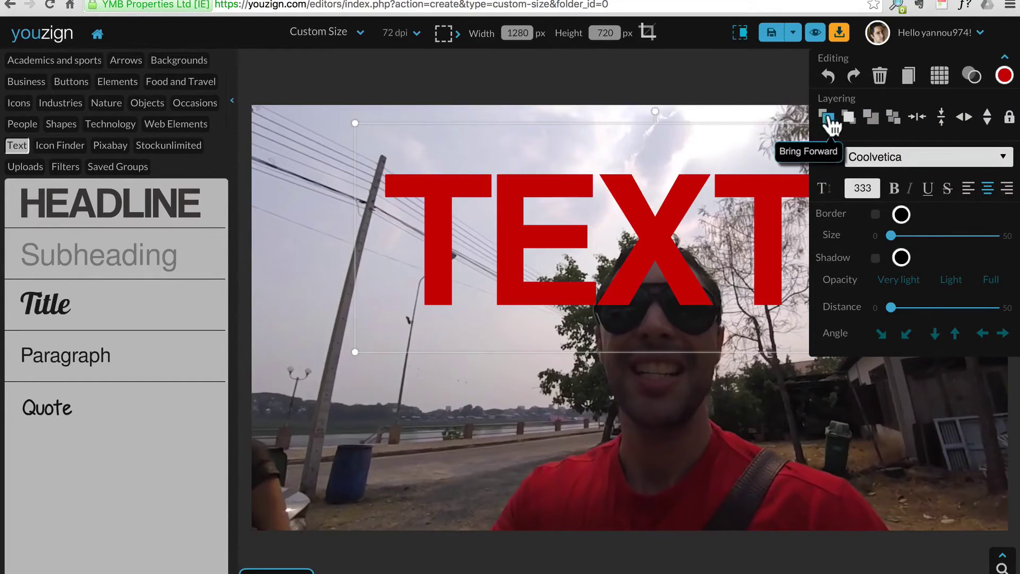
{"action": "left_click", "coordinate": [874, 127]}
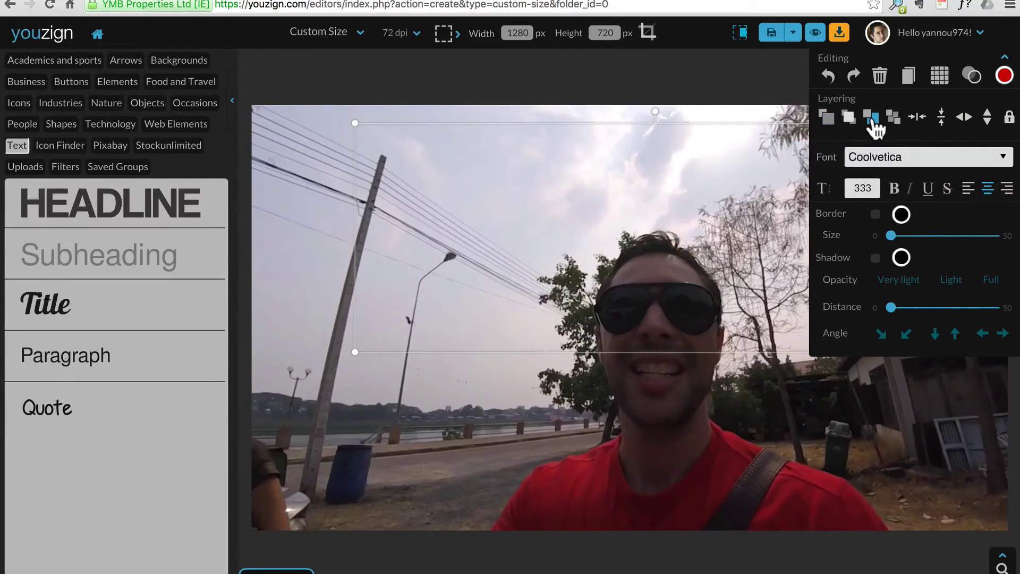
Shift the original photo down and to the right, refit it to the full canvas and send it to the back
{"action": "left_click", "coordinate": [666, 392]}
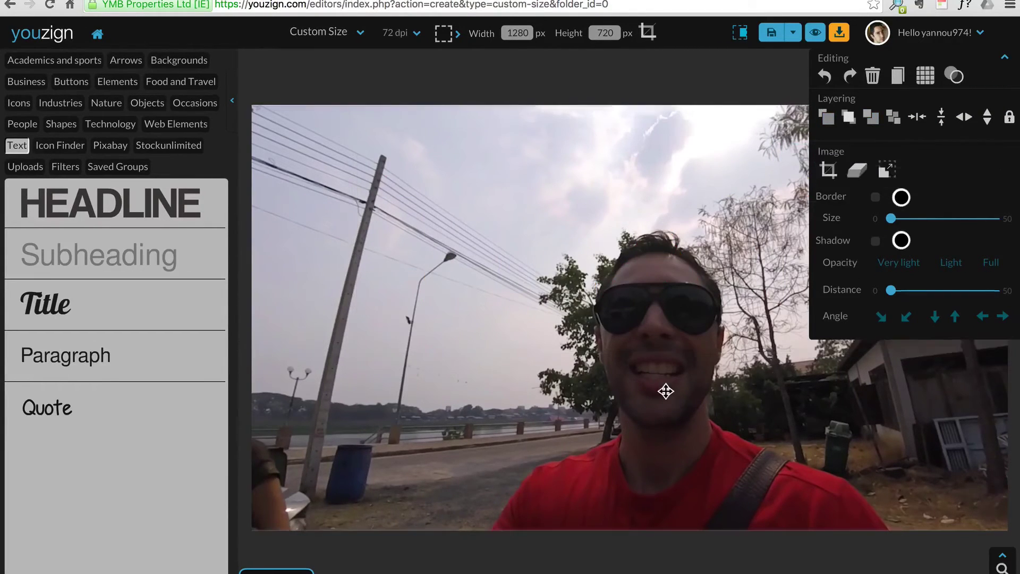
{"action": "left_click_drag", "start_coordinate": [647, 325], "coordinate": [678, 342]}
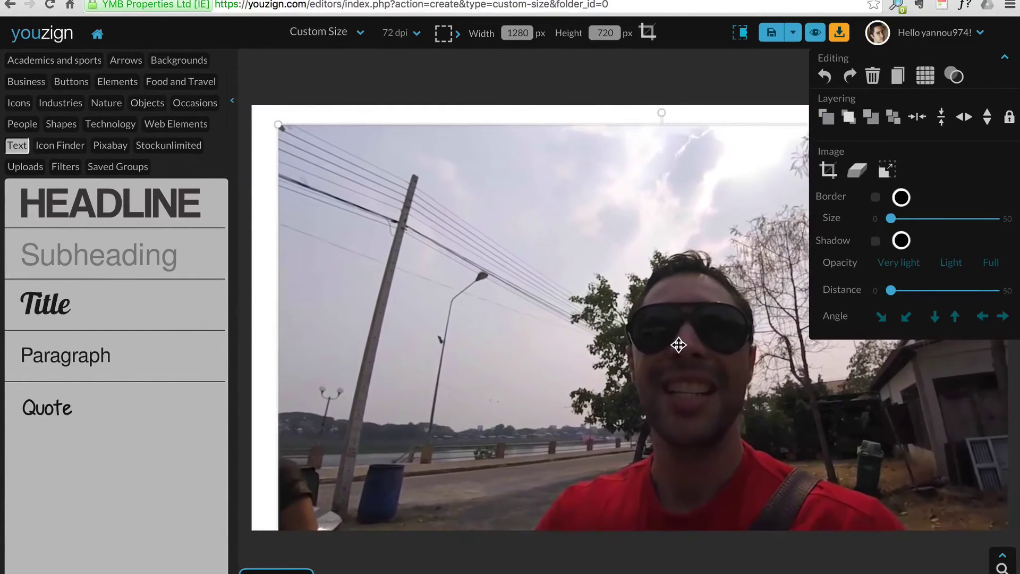
{"action": "left_click", "coordinate": [885, 170]}
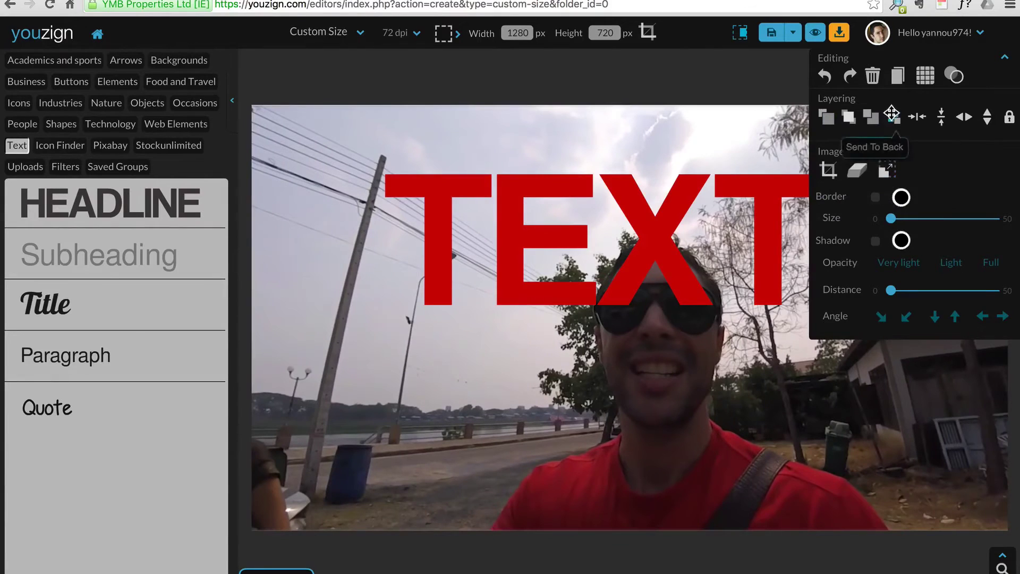
Send the red headline backward so it sits between the original photo and the cutout of the man
{"action": "left_click", "coordinate": [648, 222]}
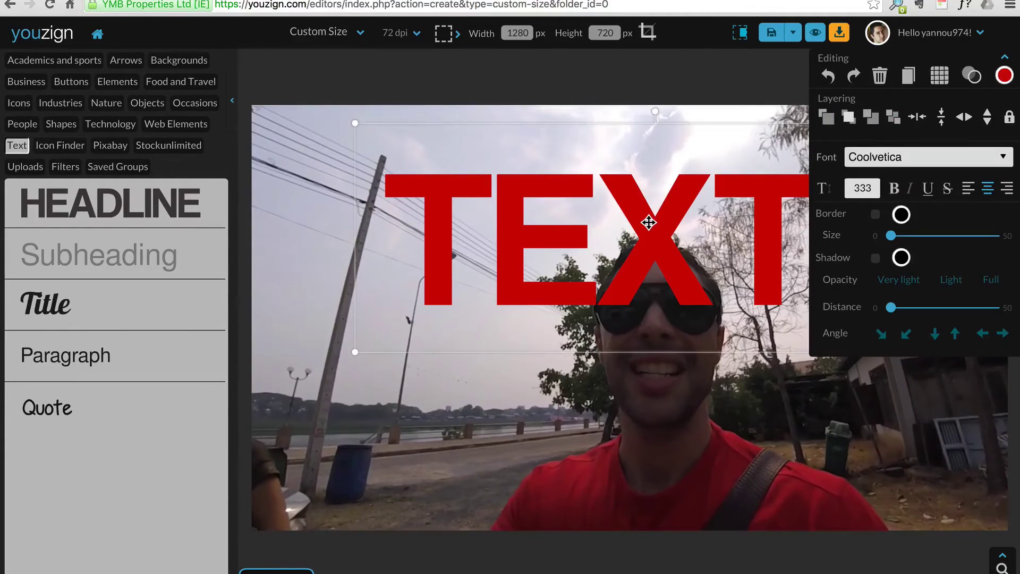
{"action": "left_click", "coordinate": [871, 116]}
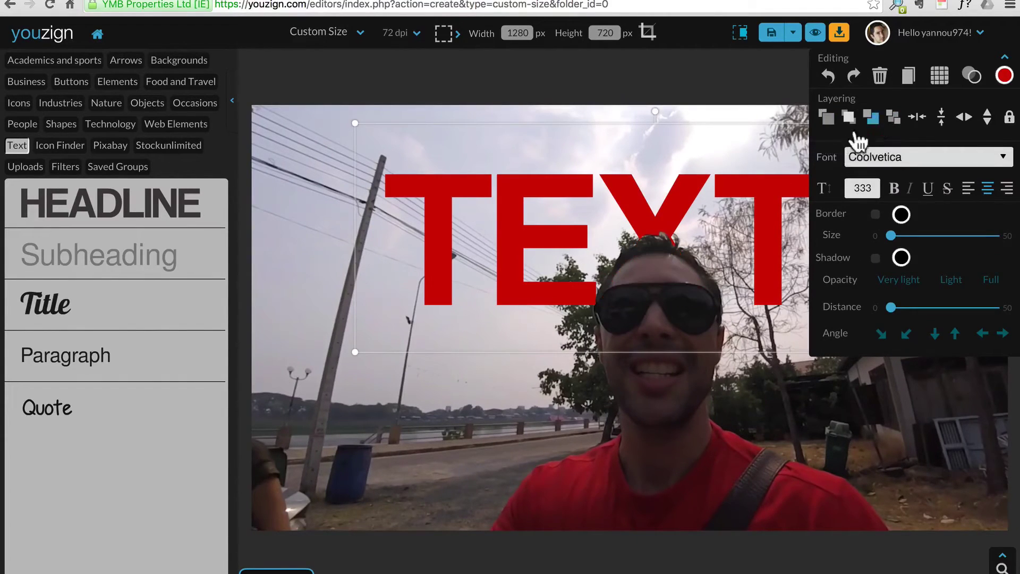
{"action": "left_click", "coordinate": [690, 78]}
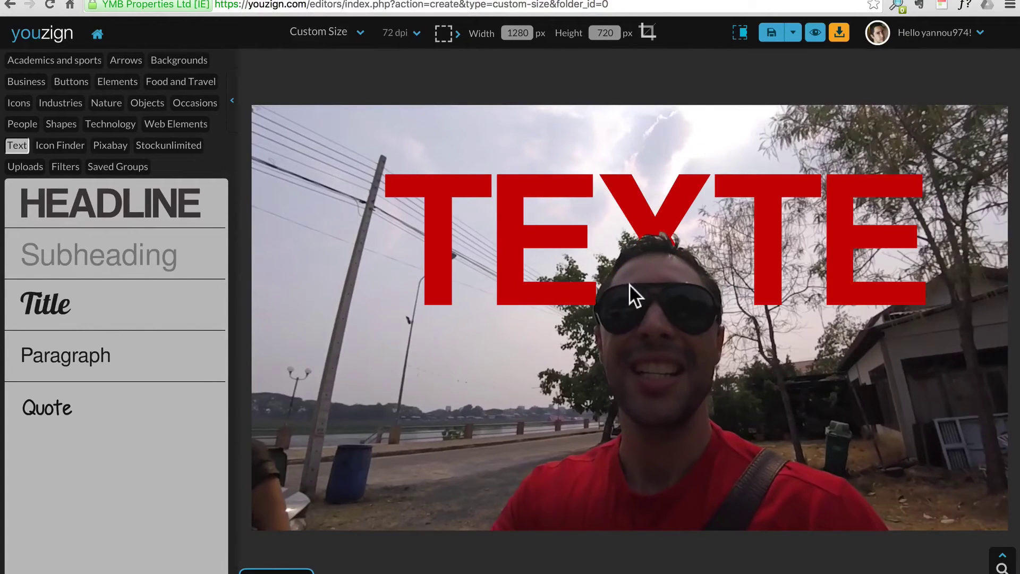
Send the cutout of the man backward, behind the red headline
{"action": "left_click", "coordinate": [652, 368]}
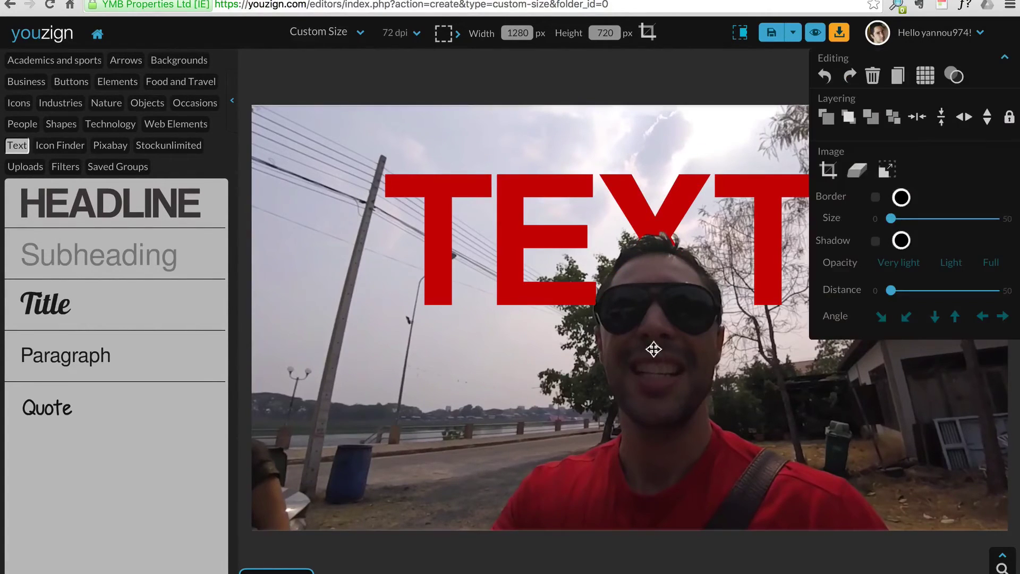
{"action": "left_click", "coordinate": [872, 119]}
Move the headline slightly up and to the right, and send it backward behind the cutout of the man
{"action": "left_click_drag", "start_coordinate": [656, 235], "coordinate": [682, 224]}
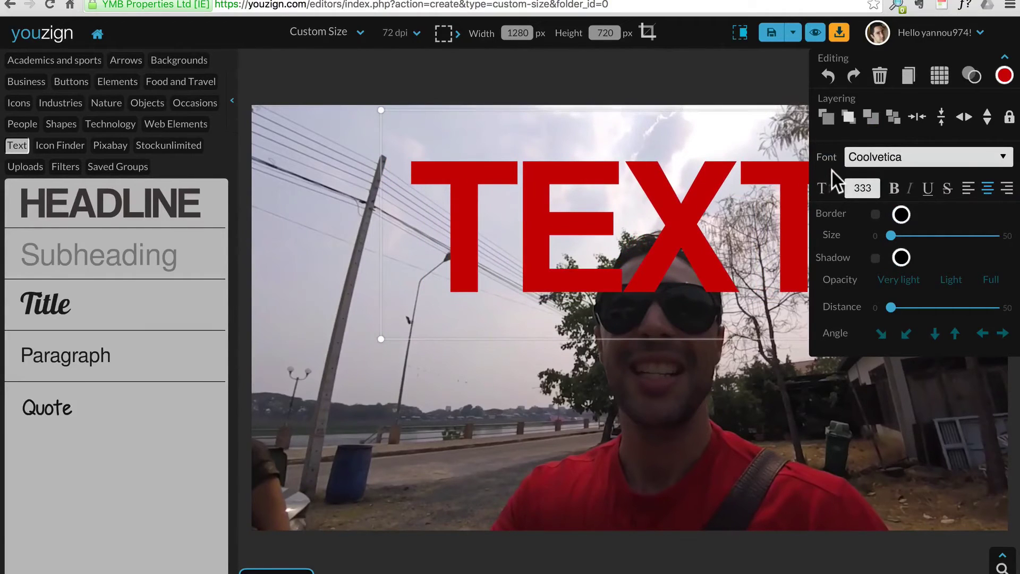
{"action": "left_click", "coordinate": [873, 120]}
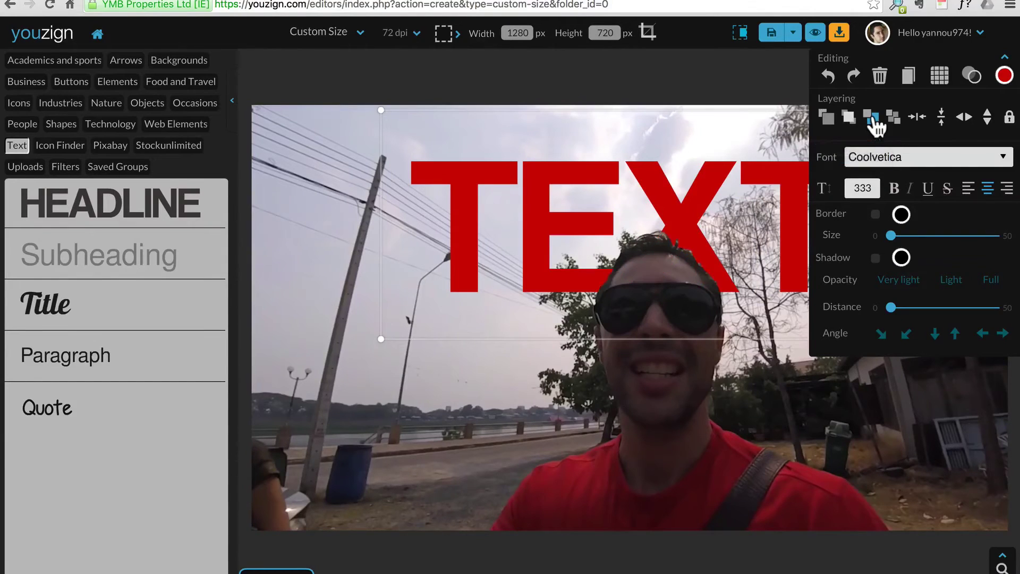
{"action": "left_click", "coordinate": [625, 78]}
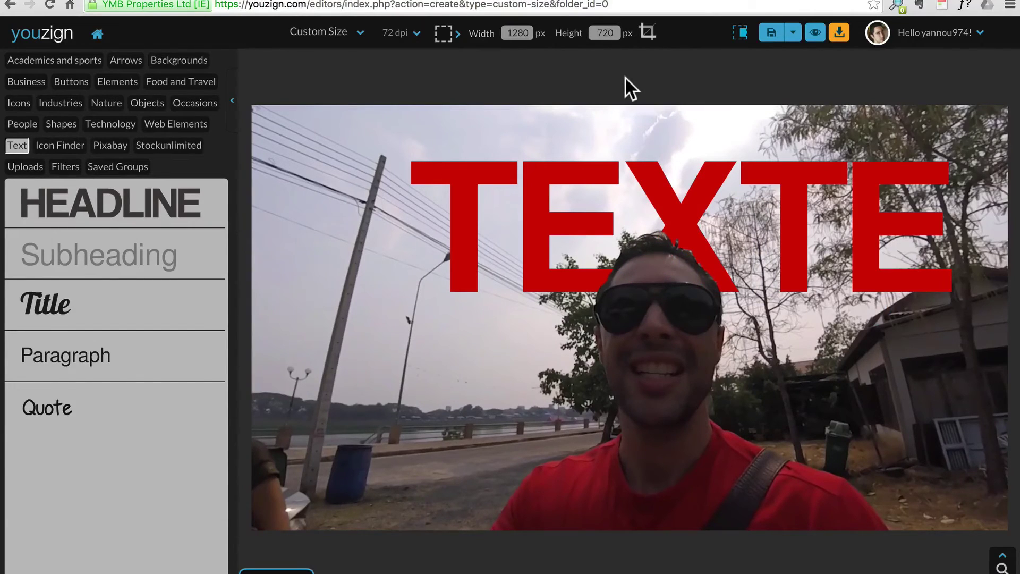